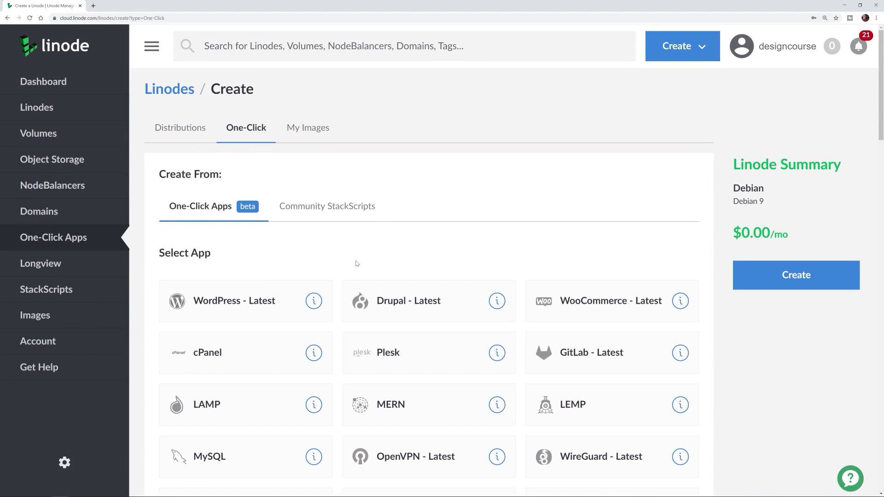
- Create a WordPress one-click Linode in Atlanta, GA on the Linode 2GB plan with admin details filled in
left_click(257, 297)
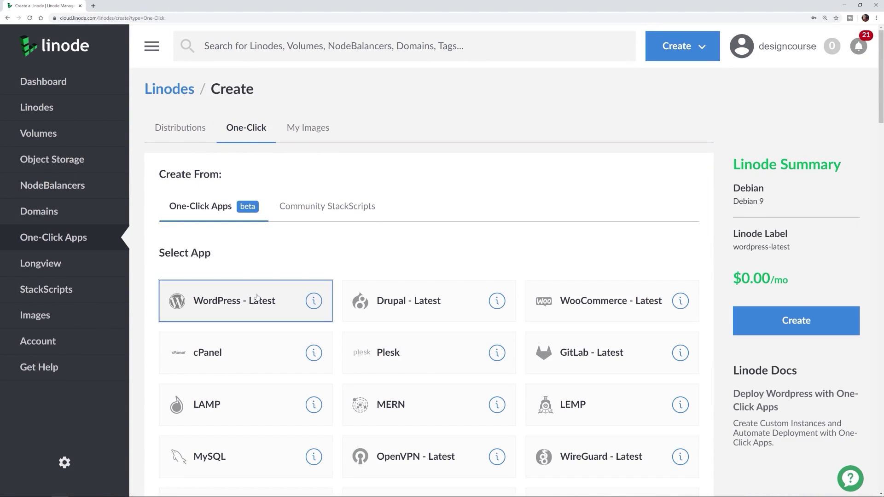
left_click(746, 319)
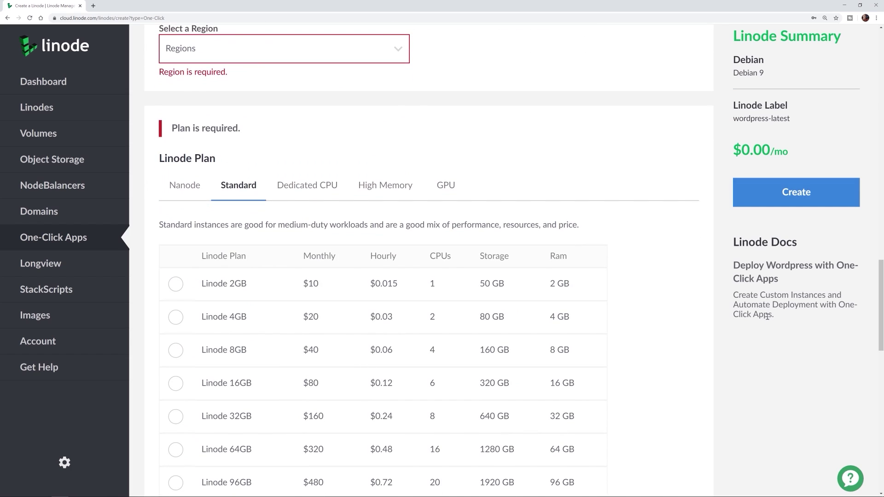
left_click(199, 49)
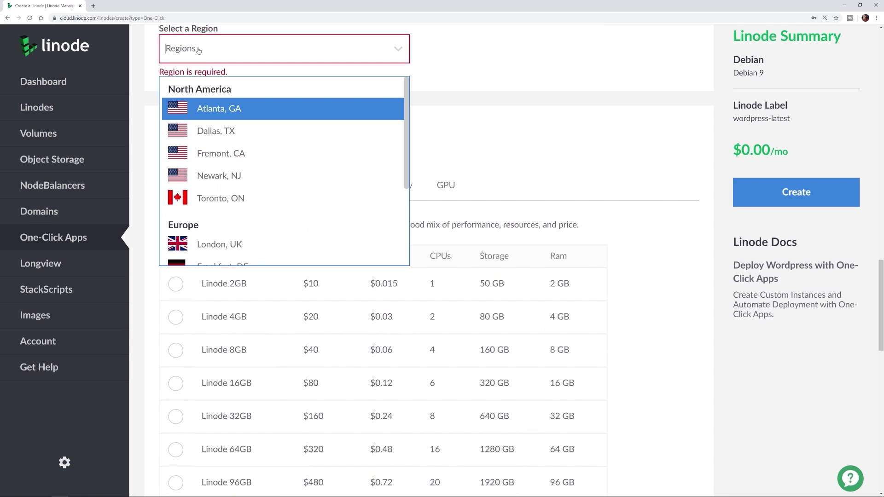
left_click(214, 110)
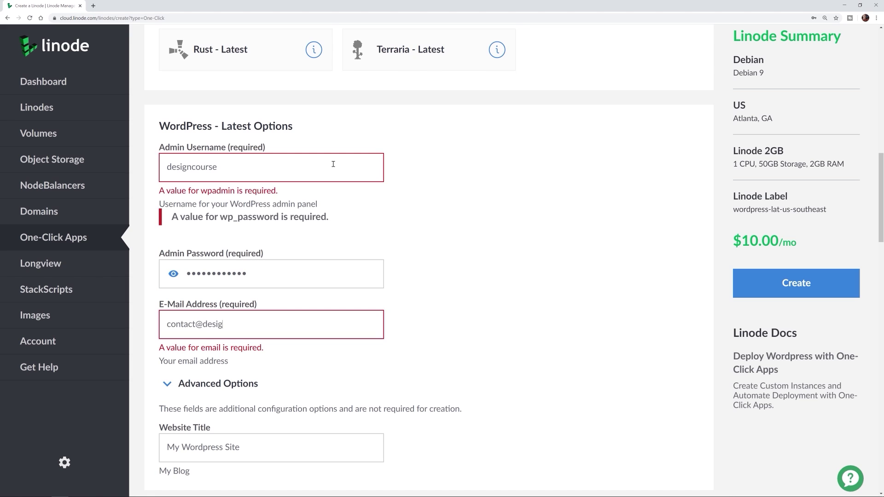
type("com")
left_click(774, 284)
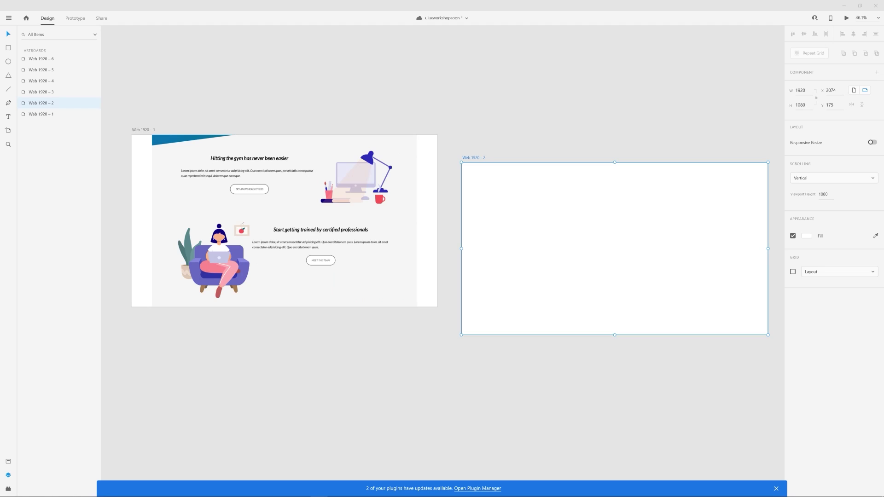
- Snip the desk-lamp illustration from the old design and paste it onto Web 1920 – 2
key("ctrl+3")
key("Print")
left_click_drag(471, 83, 662, 220)
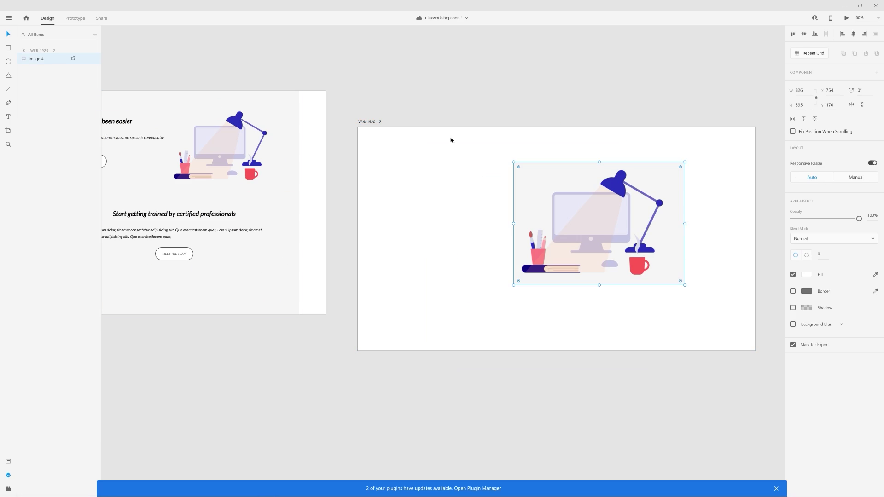
- Add the heading 'Hitting the gym has never been easier' in Nunito Bold
left_click(543, 179)
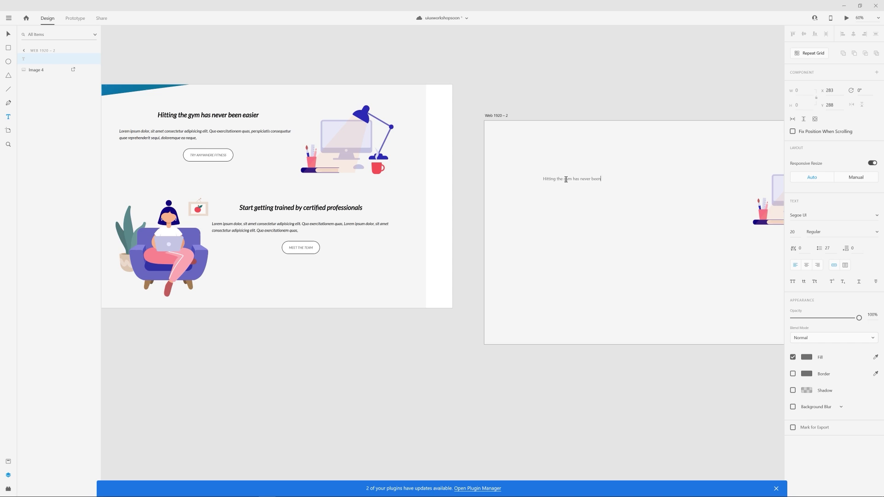
key("ctrl+3")
left_click(820, 214)
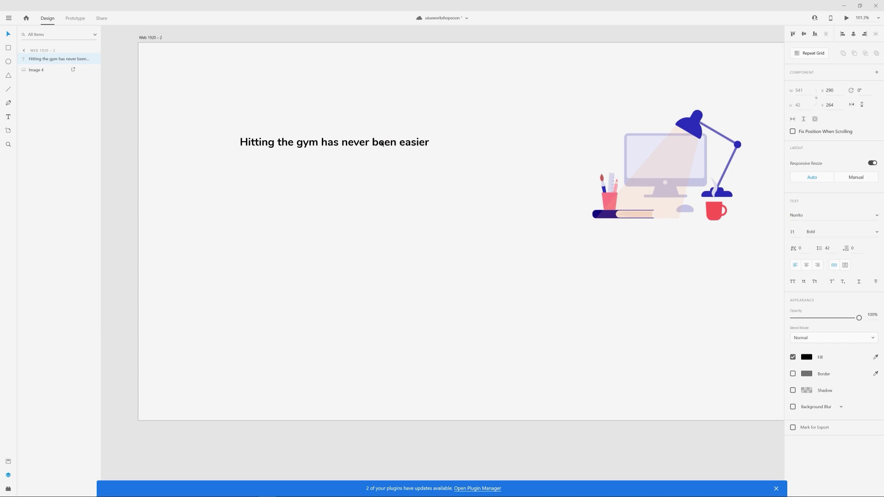
- Add a lorem ipsum paragraph below the heading via the plugin, about 624 wide
key("t")
left_click_drag(242, 161, 513, 195)
left_click(8, 18)
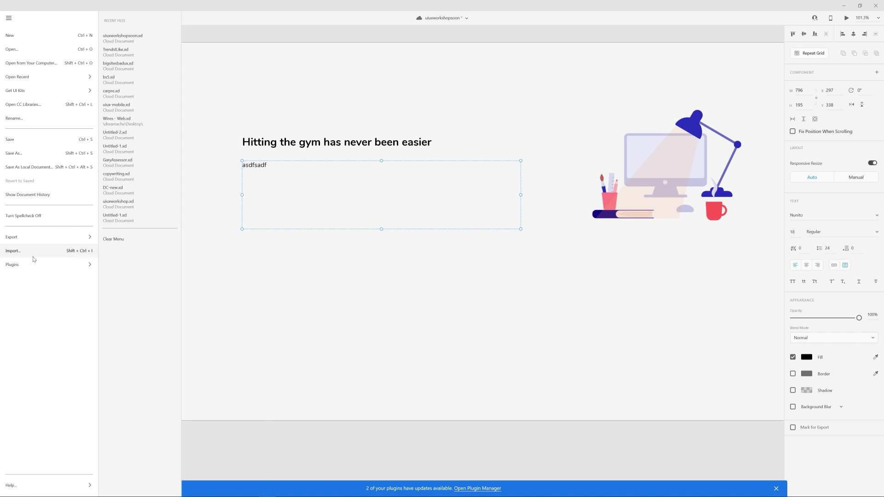
left_click(122, 34)
scroll(289, 268, "up", 2)
key("Escape")
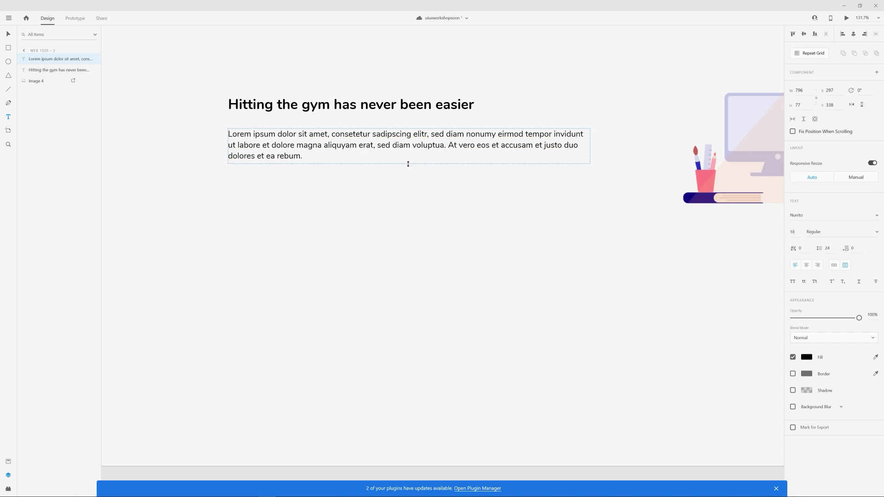
key("ctrl+minus")
scroll(290, 108, "right", 3)
left_click(251, 155)
key("ctrl+z")
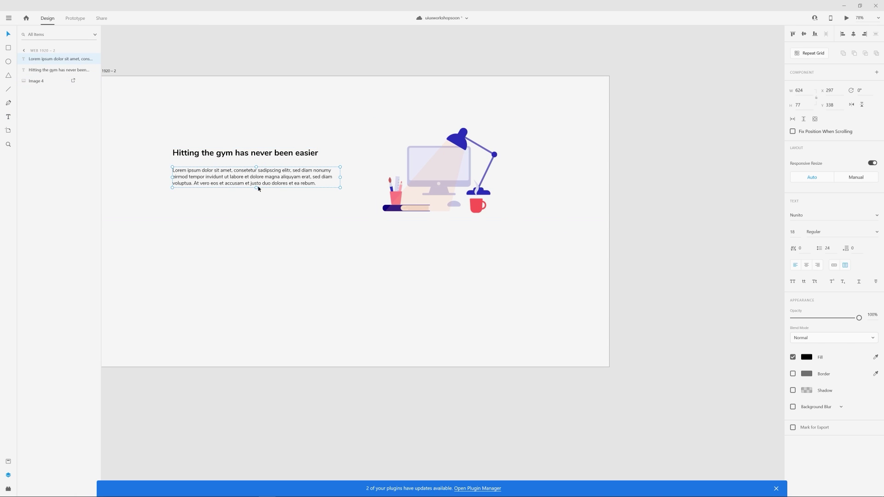
scroll(437, 113, "left", 5)
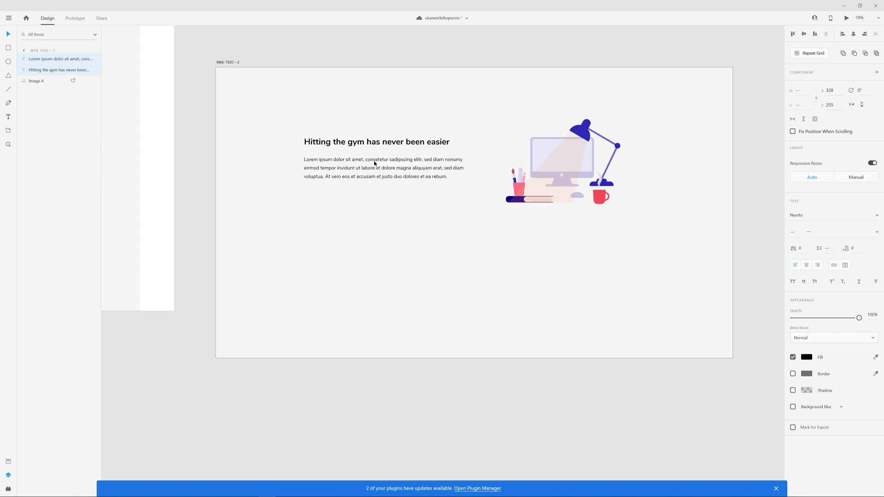
- Draw a rounded button below the paragraph labelled 'Try Anywhere Fitness'
key("Escape")
left_click_drag(268, 194, 340, 209)
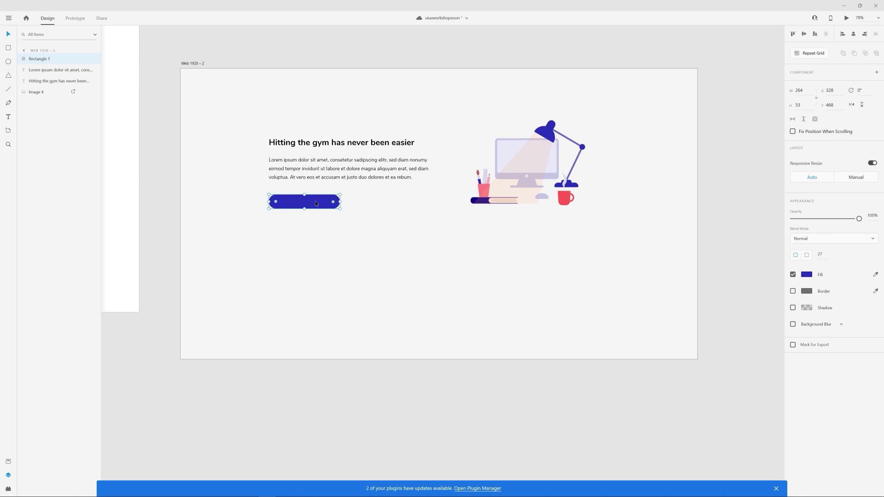
scroll(320, 214, "up", 3)
key("t")
left_click_drag(241, 188, 366, 197)
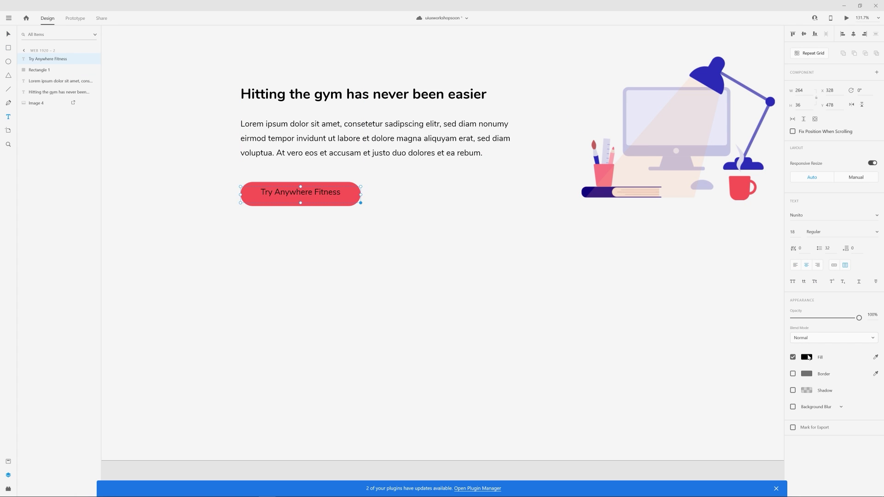
left_click(360, 193, "shift")
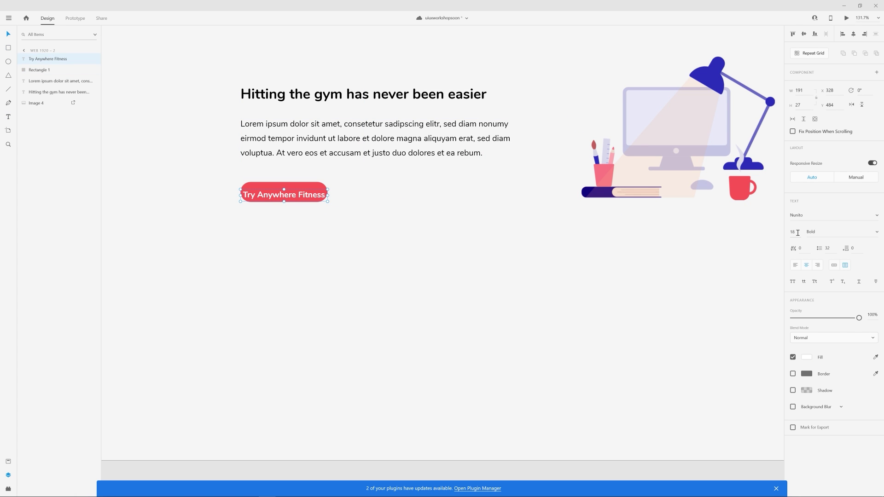
- Duplicate the heading, paragraph and button group to the lower right
scroll(523, 217, "down", 5)
left_click_drag(409, 155, 455, 227)
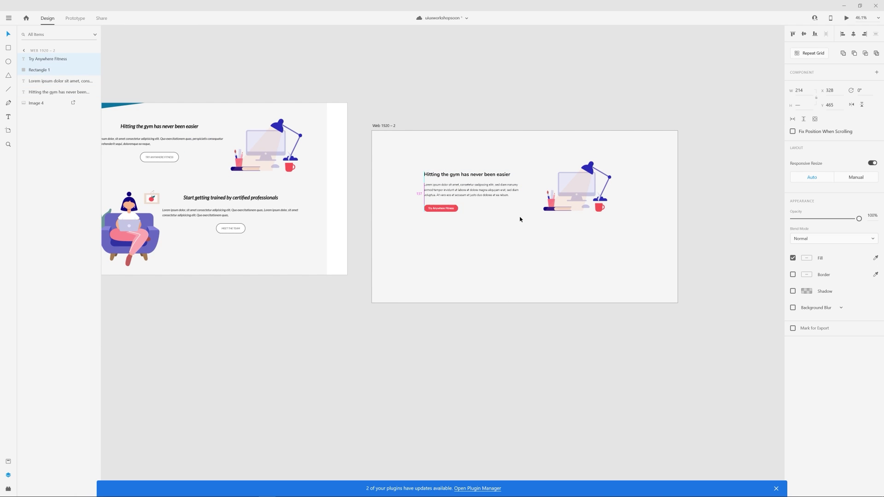
left_click_drag(456, 156, 417, 216)
left_click_drag(473, 186, 589, 269)
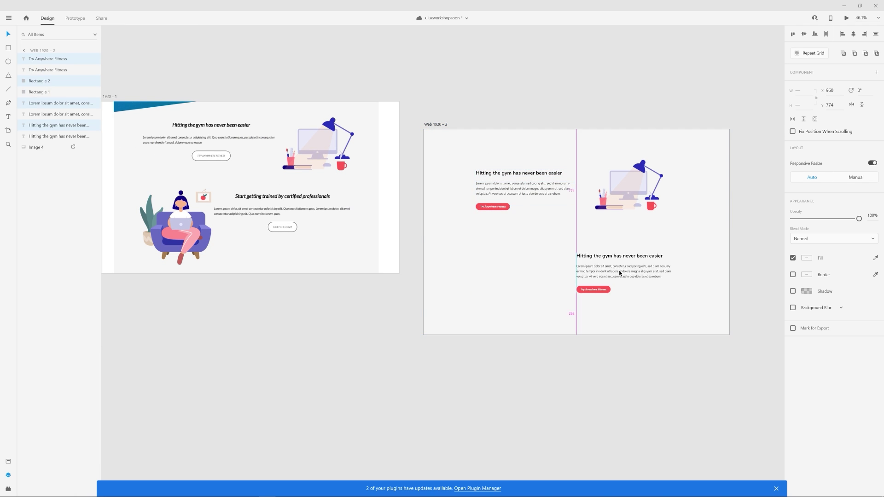
scroll(523, 254, "up", 3)
- Paste a snipped sofa illustration, shrink it to about 370 wide, and place it left of the copied text
key("alt+Tab")
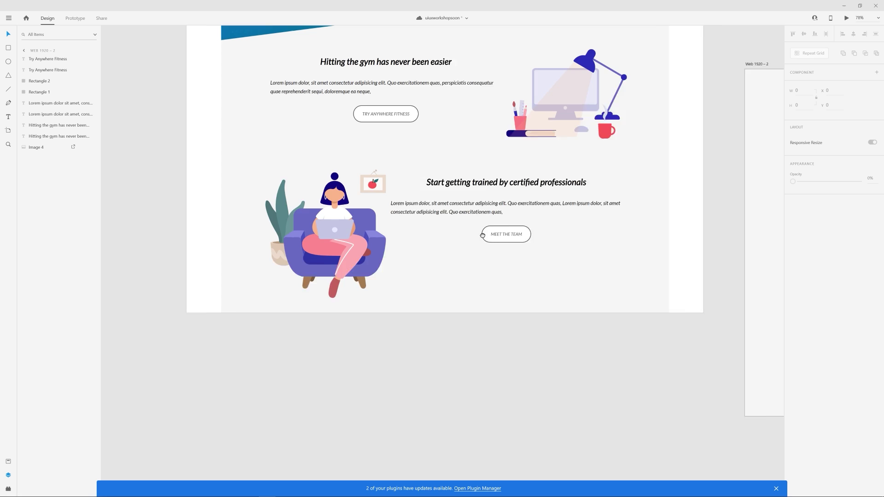
key("super+shift+s")
left_click_drag(276, 154, 414, 301)
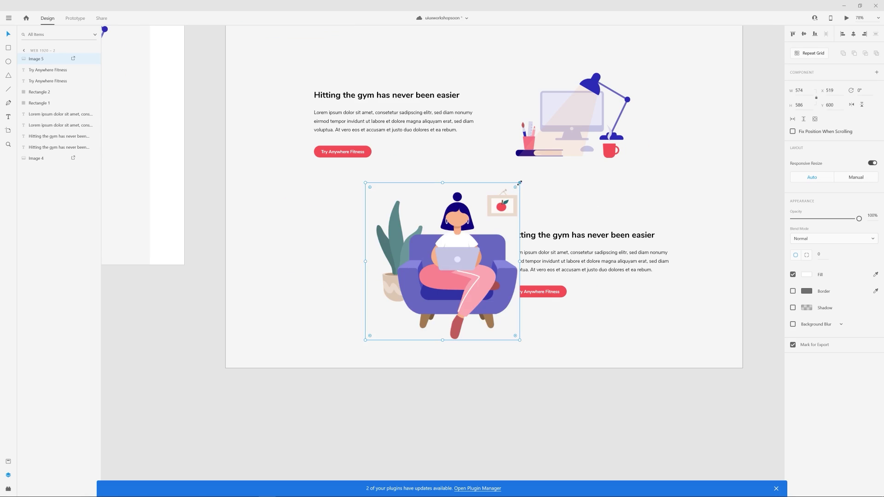
left_click_drag(520, 183, 498, 205)
left_click_drag(431, 272, 360, 234)
left_click(589, 261)
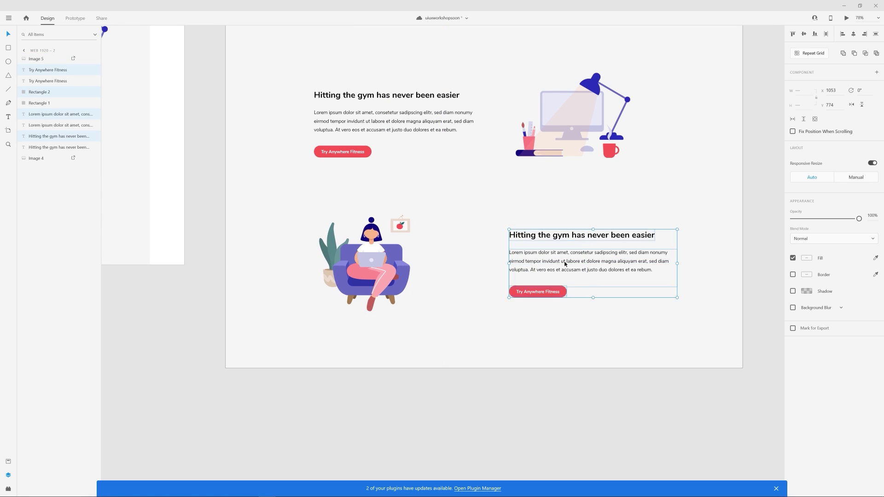
scroll(421, 350, "down", 3)
left_click(365, 307)
- Edit the lower section's button label and select its text and button
key("Escape")
scroll(460, 264, "up", 3)
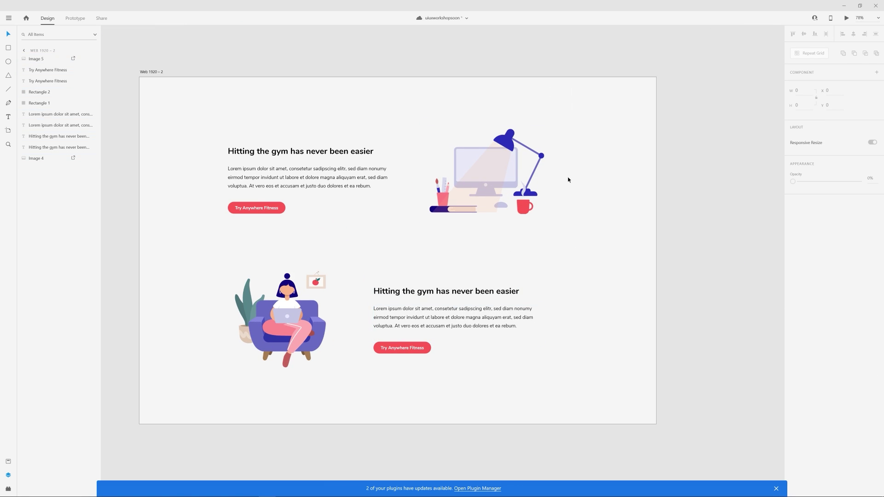
type("Get")
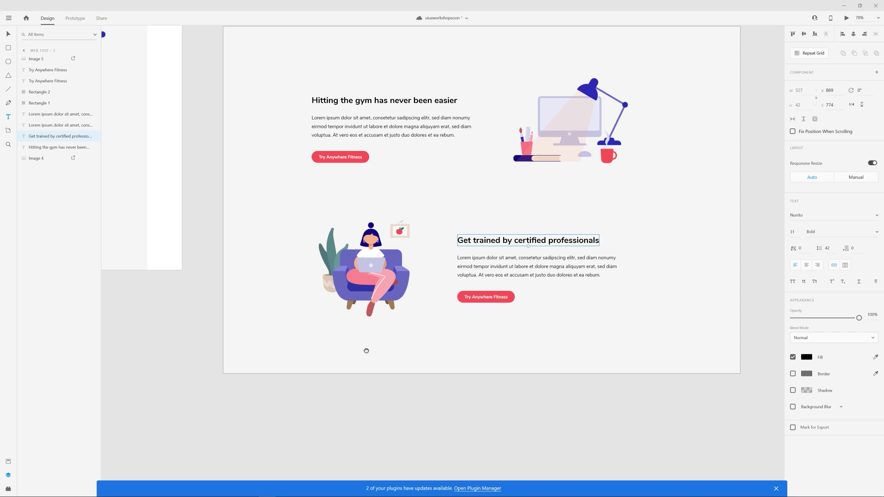
left_click_drag(366, 351, 418, 339)
double_click(546, 285)
key("Escape")
scroll(518, 278, "down", 3)
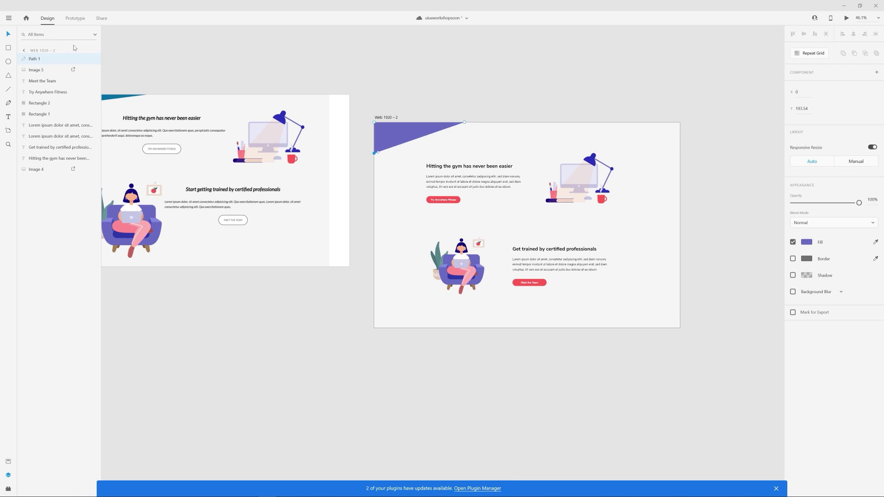
scroll(544, 53, "up", 3)
left_click_drag(405, 251, 474, 325)
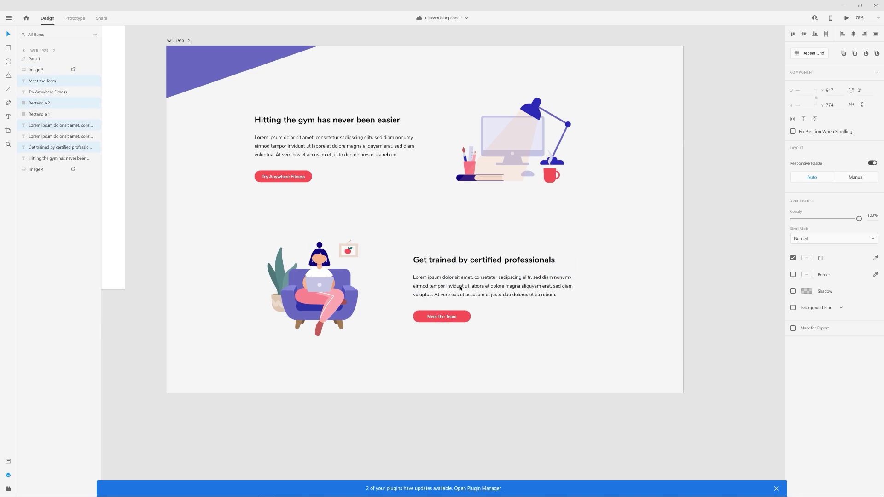
scroll(323, 172, "right", 1)
left_click(596, 193)
scroll(607, 195, "down", 2)
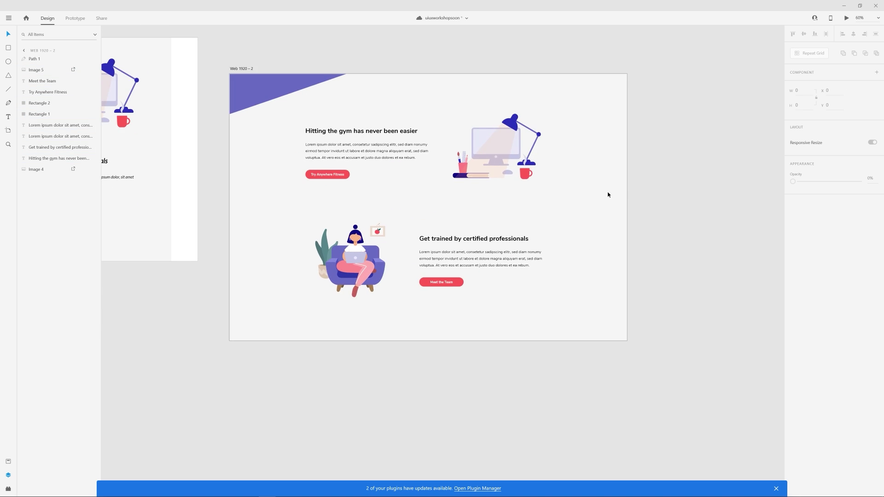
- Step back through the recent image and layout changes with repeated undo
key("ctrl+z")
key("ctrl+z")
key("ctrl+z")
key("ctrl+z")
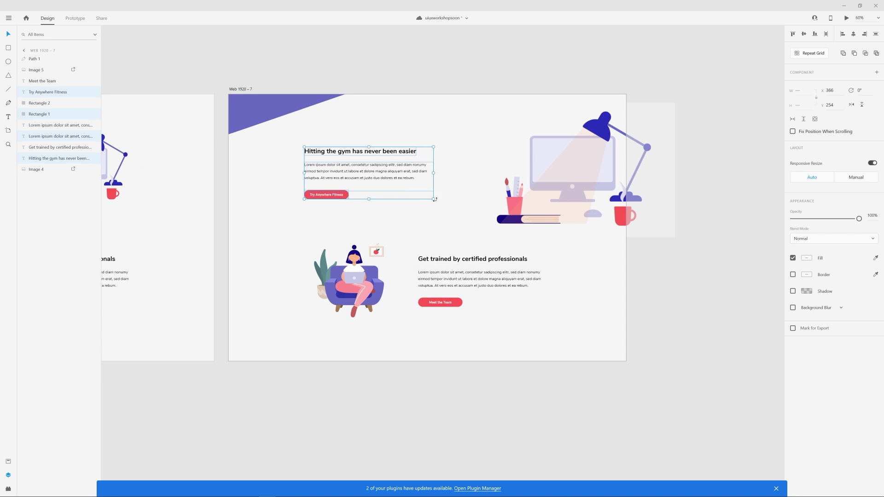
key("ctrl+z")
key("ctrl+z")
key("ctrl+z")
key("ctrl+z")
key("ctrl+z")
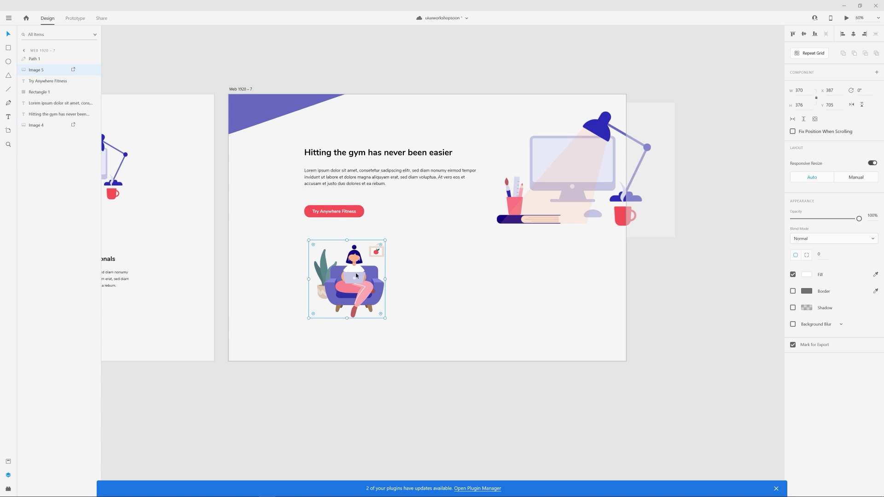
key("ctrl+z")
key("ctrl+z")
key("ctrl+z")
key("ctrl+z")
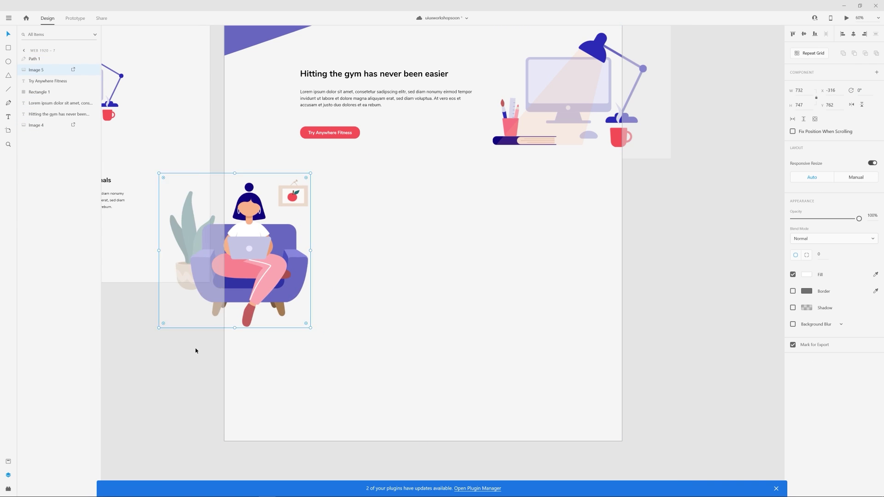
key("ctrl+z")
key("ctrl+z")
key("ctrl+z")
key("ctrl+z")
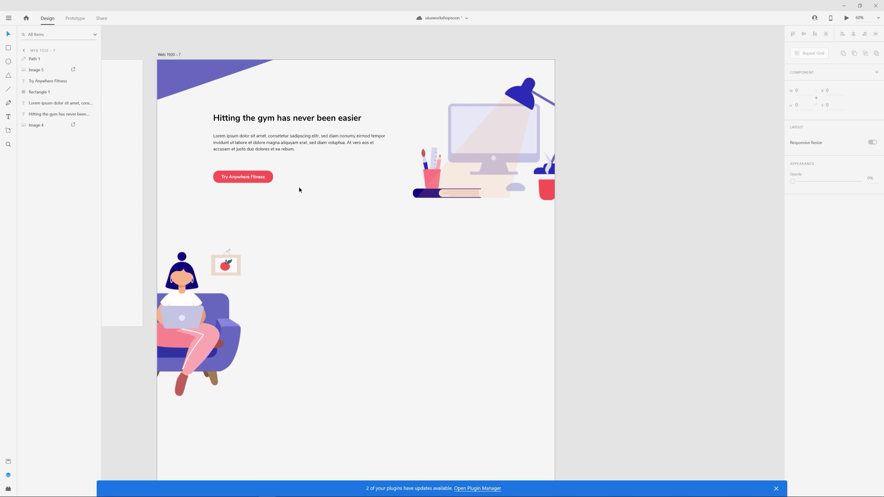
key("ctrl+z")
key("ctrl+z")
key("ctrl+z")
key("ctrl+z")
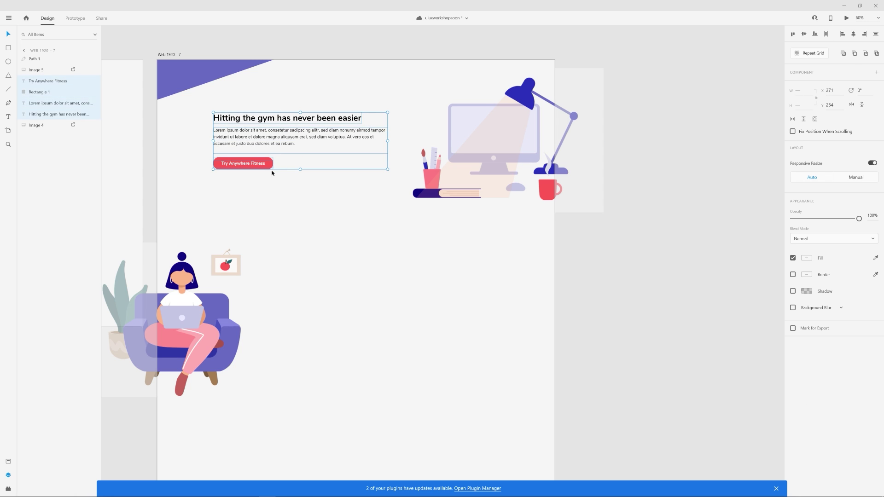
key("ctrl+z")
key("ctrl+z")
key("ctrl+z")
key("ctrl+z")
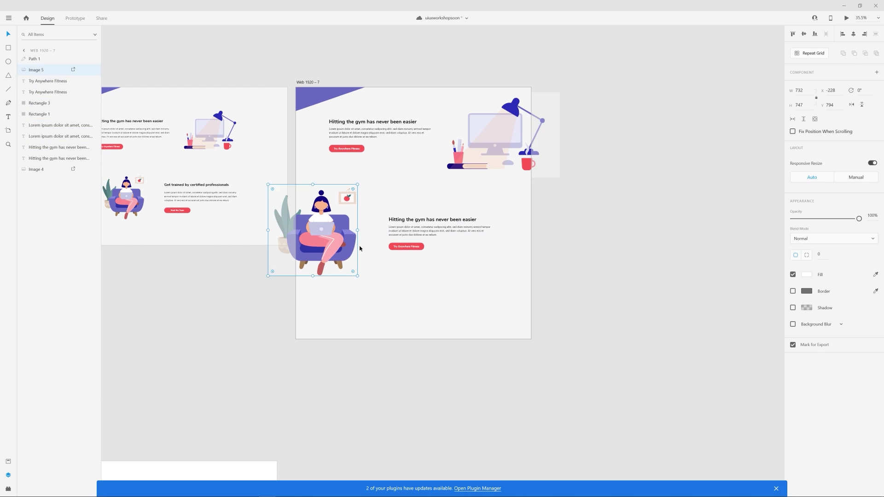
scroll(403, 321, "down", 3)
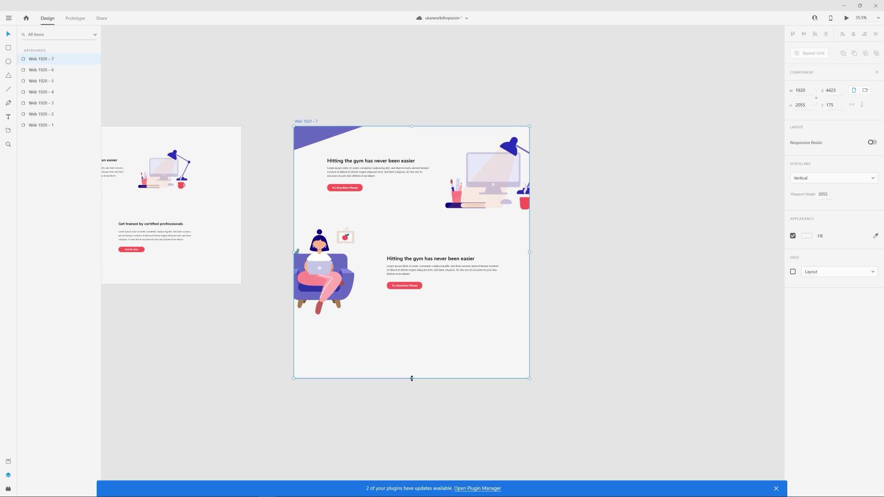
- Scroll left across the artboards toward the dark portfolio design
scroll(396, 343, "left", 3)
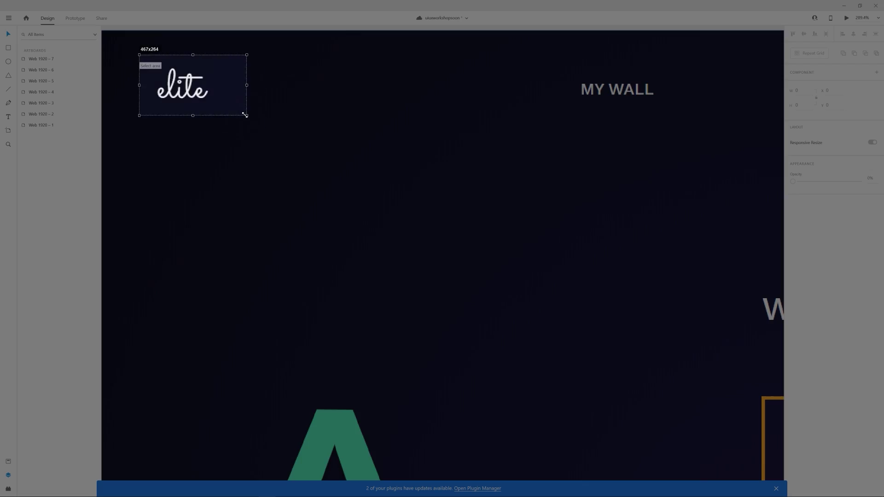
- Add white 'my wall', 'about' and 'contact' nav links at font size 28 on Web 1920 – 4
key("ctrl+0")
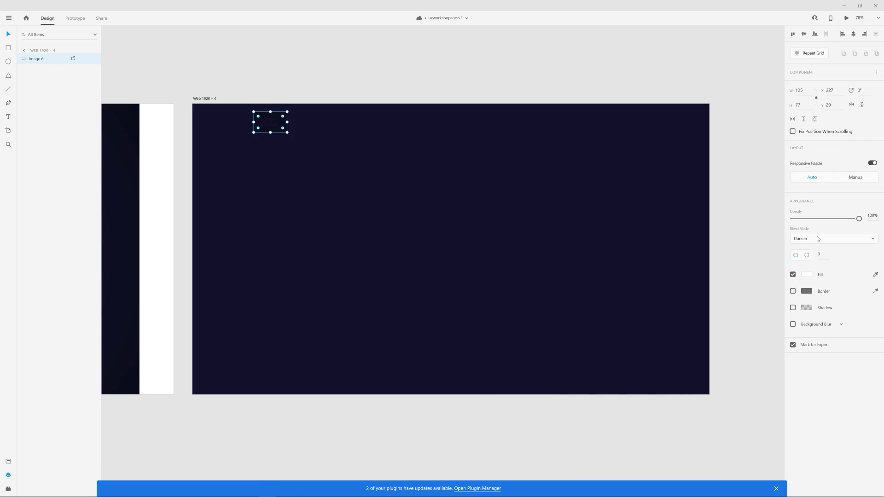
key("Escape")
scroll(442, 249, "down", 3)
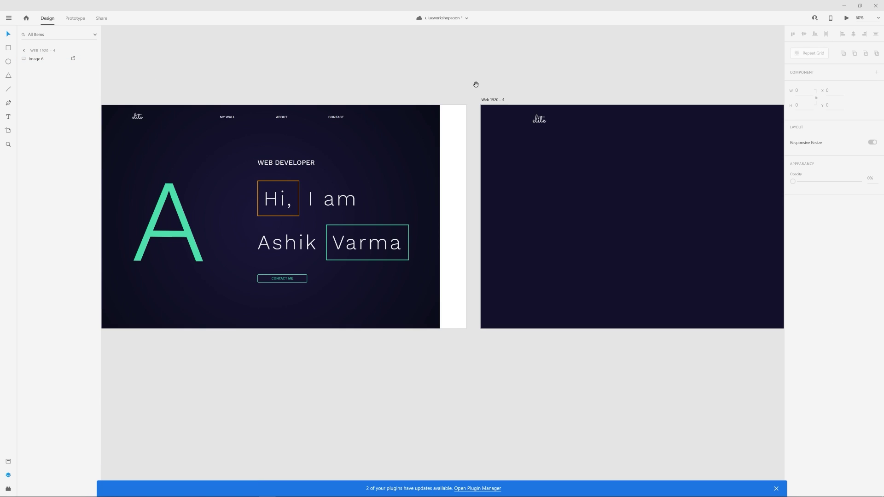
type("all")
key("Escape")
left_click(806, 357)
left_click(701, 310)
left_click(792, 232)
type("28")
key("Return")
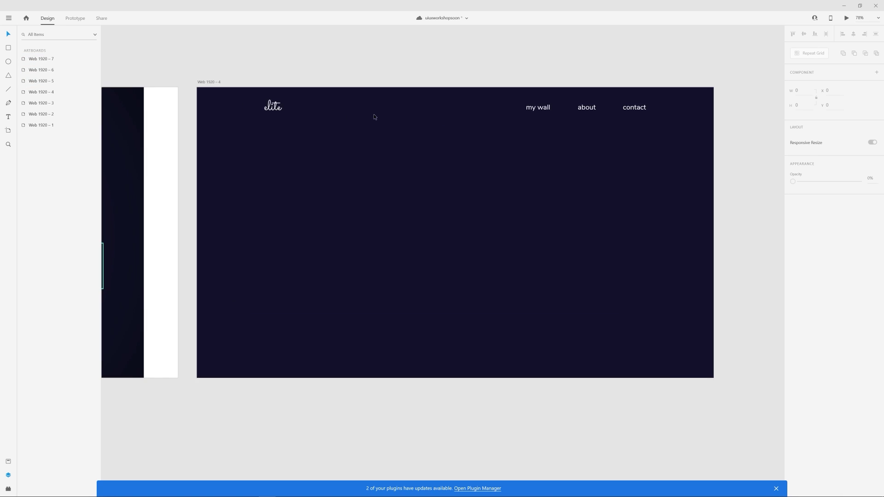
left_click_drag(323, 164, 506, 215)
- Enlarge the watermark A to size 832 and place a lowercase 'a' over it
type("t")
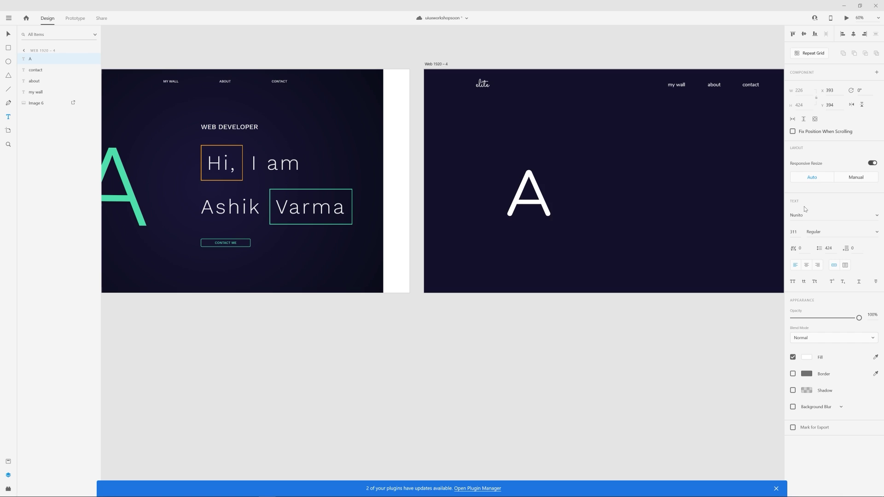
type("832")
key("Return")
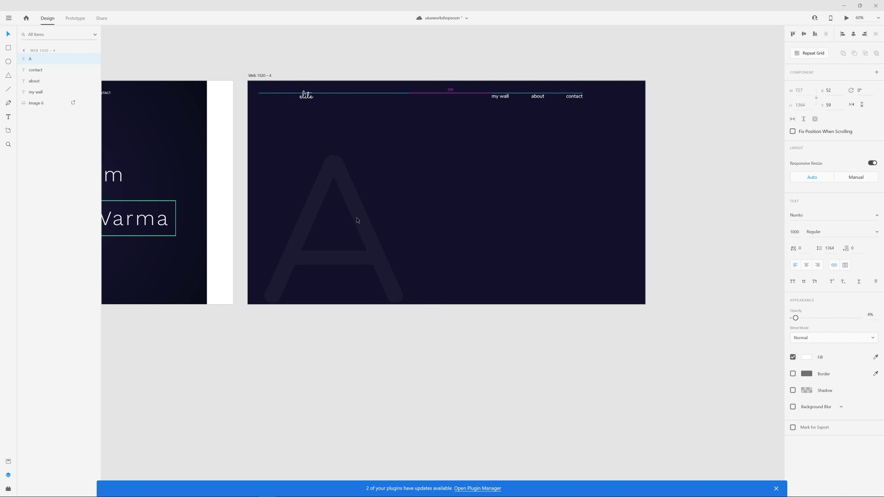
left_click(460, 92)
type("A")
key("BackSpace")
type("a")
left_click_drag(515, 152, 340, 216)
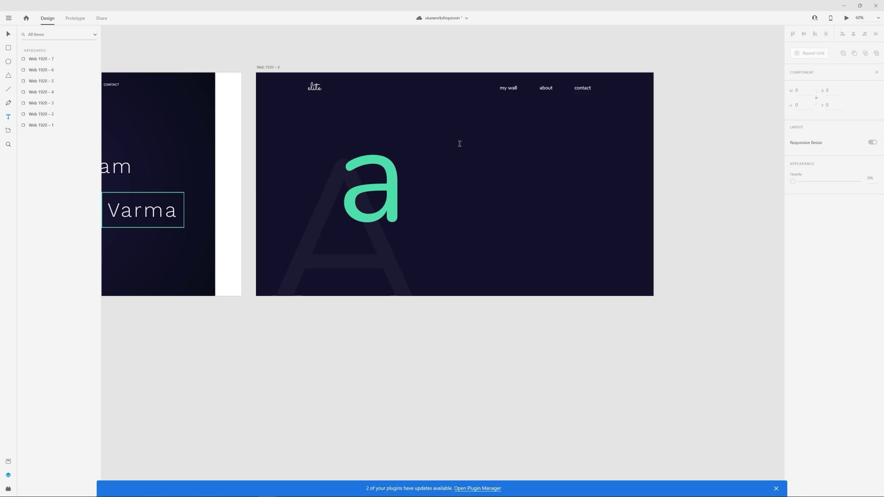
- Add a 'web' label beside the letters at font size 32
left_click(459, 144)
type("web")
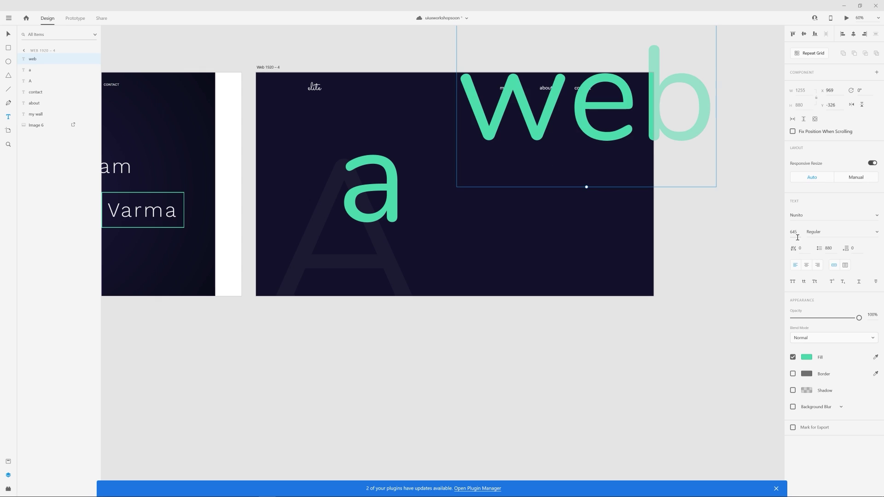
left_click(793, 232)
type("32")
key("Return")
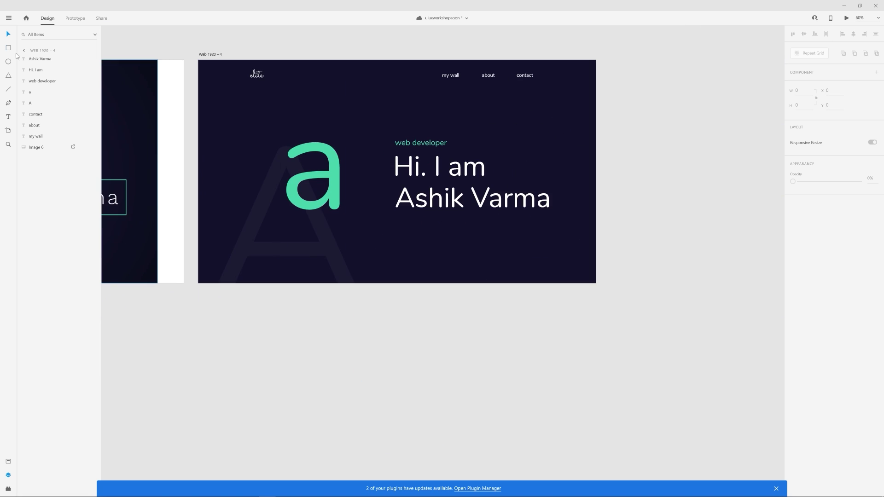
- Place the rounded bar under the end of the surname and fill it magenta
left_click_drag(554, 211, 516, 229)
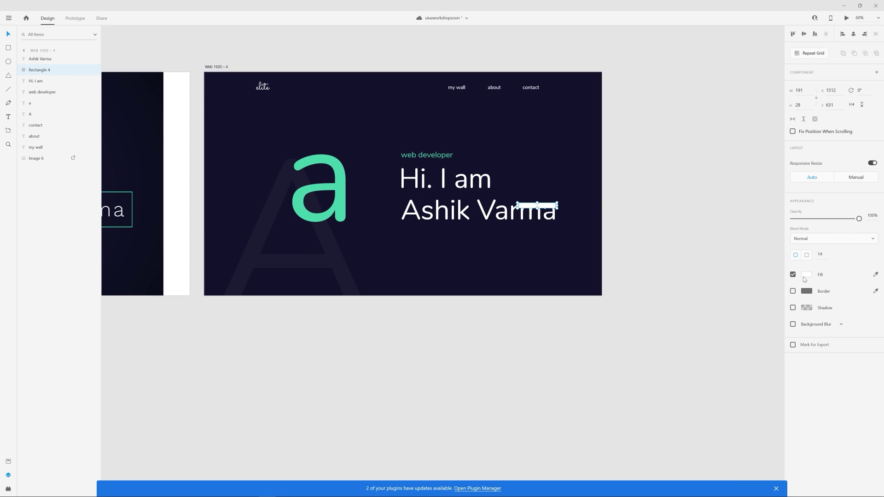
left_click(806, 274)
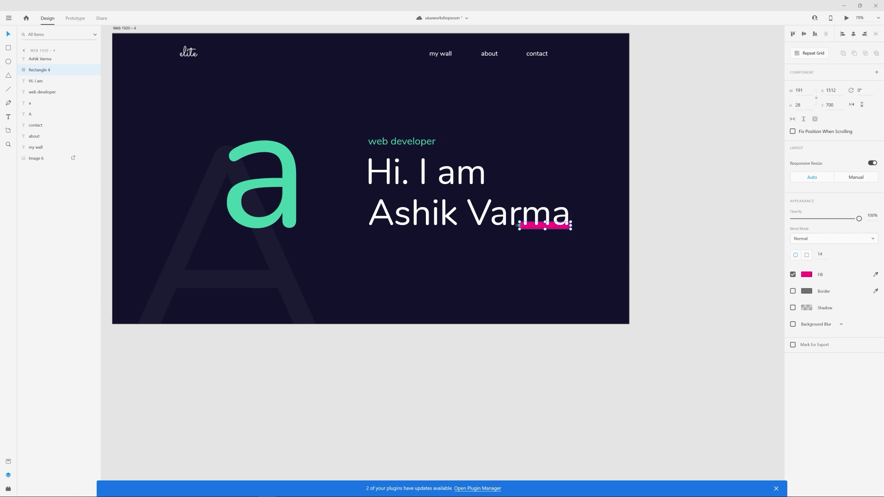
scroll(541, 146, "down", 5)
scroll(138, 88, "right", 3)
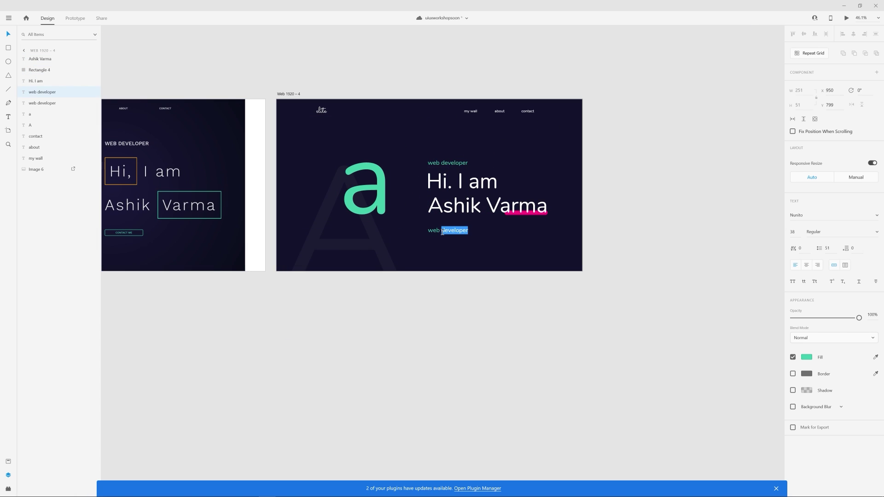
- Build an arrow beside 'contact me' from a borderless triangle and a straight line
left_click(459, 238)
scroll(449, 230, "up", 5)
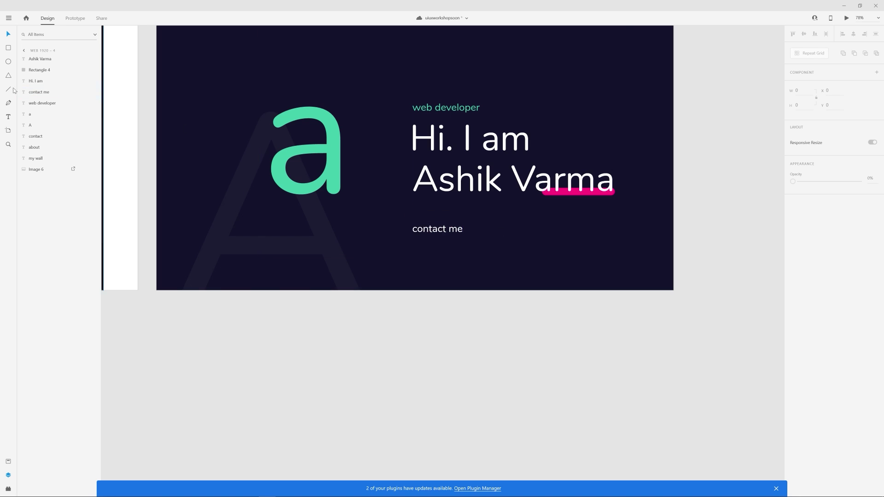
left_click_drag(475, 250, 490, 263)
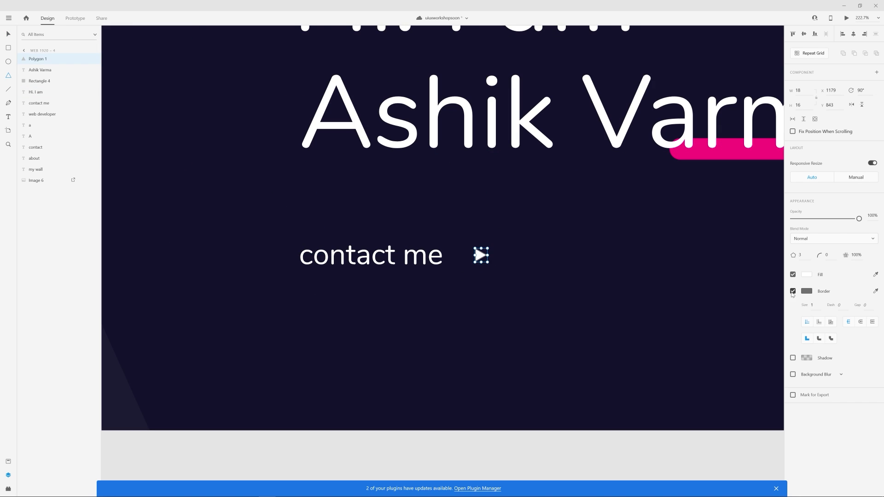
left_click(792, 291)
scroll(487, 274, "up", 3)
key("l")
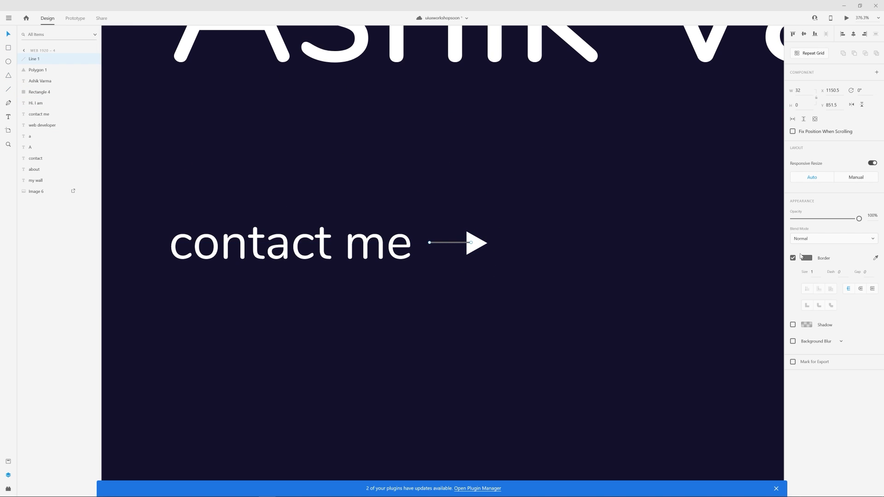
left_click(477, 244)
scroll(477, 245, "up", 4)
key("Escape")
scroll(456, 220, "down", 10)
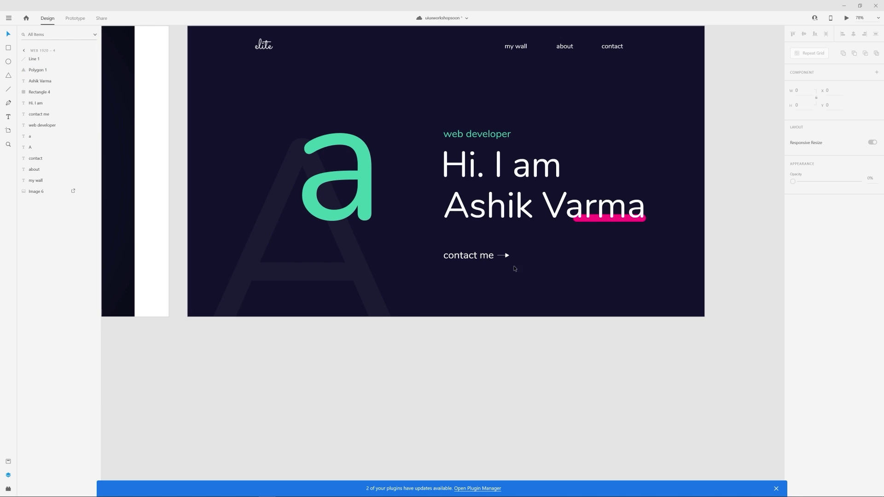
scroll(513, 270, "up", 4)
scroll(564, 298, "down", 5)
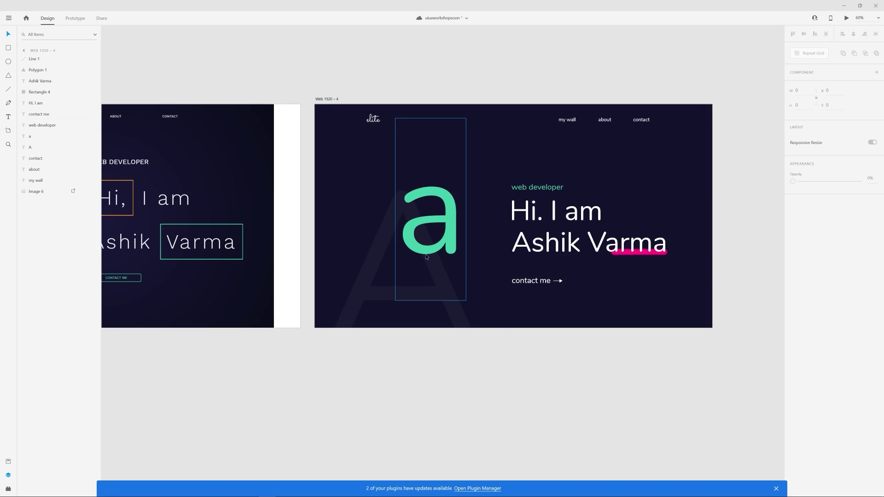
scroll(488, 275, "down", 2)
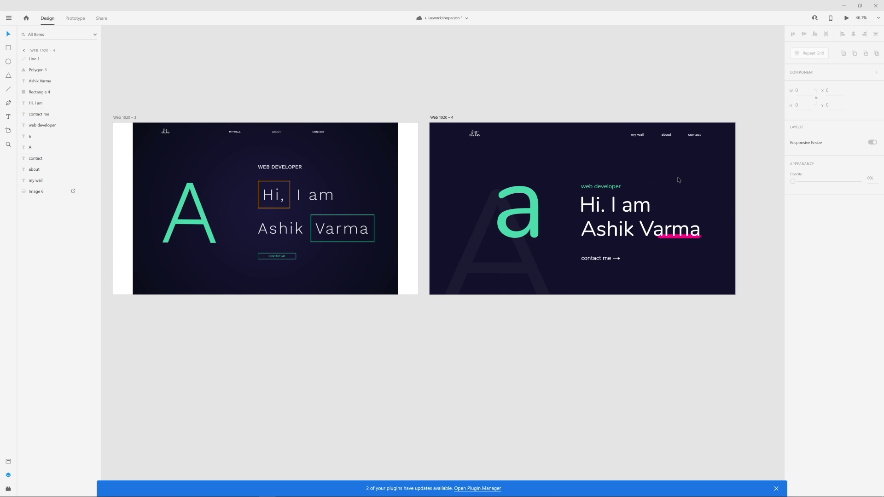
scroll(682, 212, "up", 3)
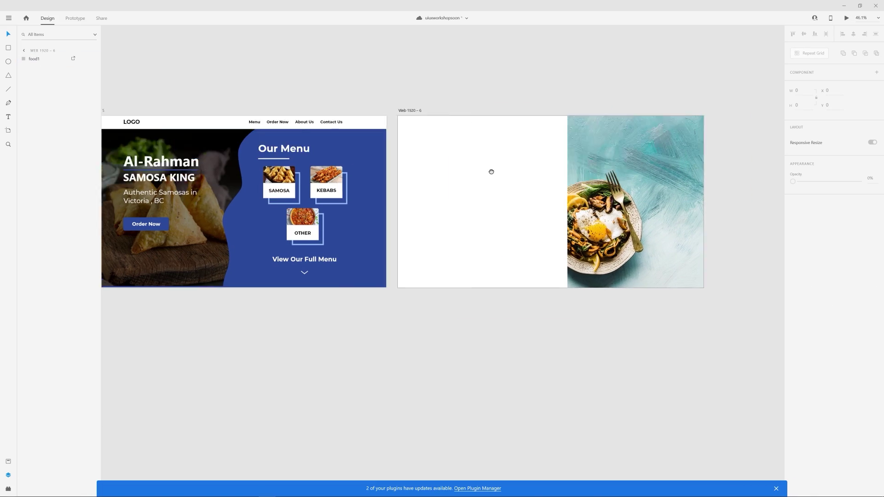
- Set the Menu link's font weight to Medium
scroll(491, 171, "left", 2)
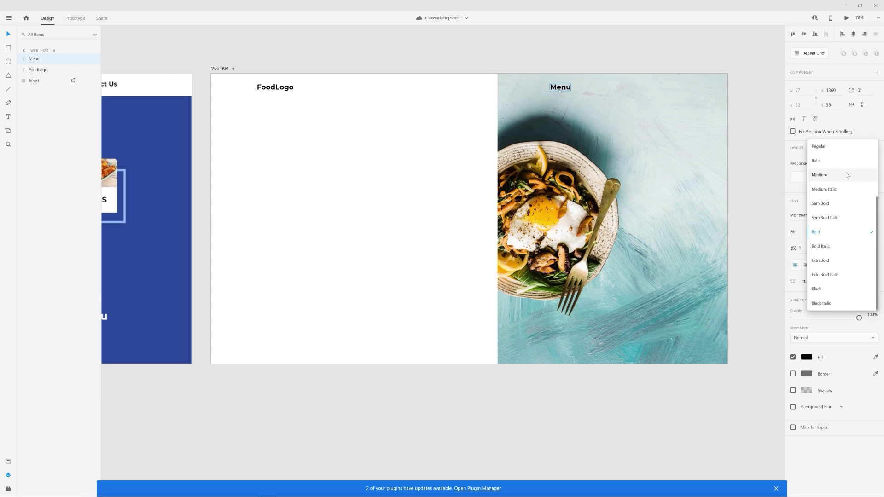
left_click(823, 174)
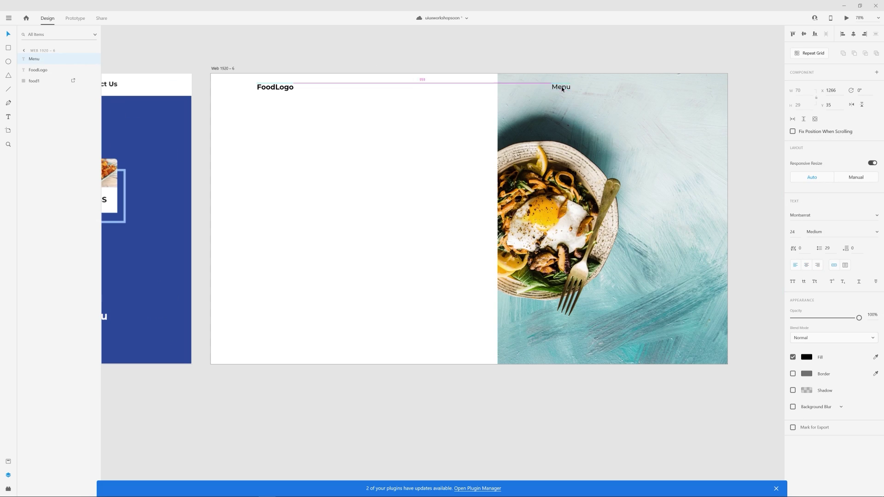